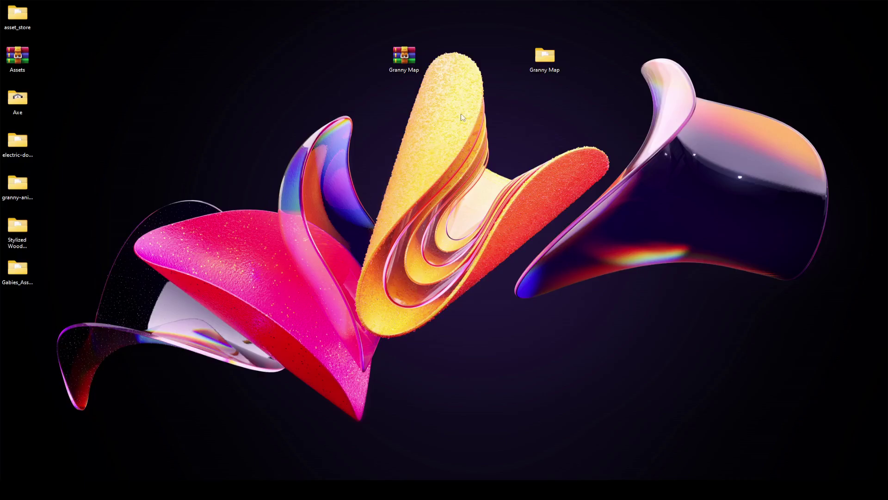
- Import the extracted Granny Map folder from the desktop into the Assets folder of the GrannyMobile project in Unity
drag(458, 36, 370, 90)
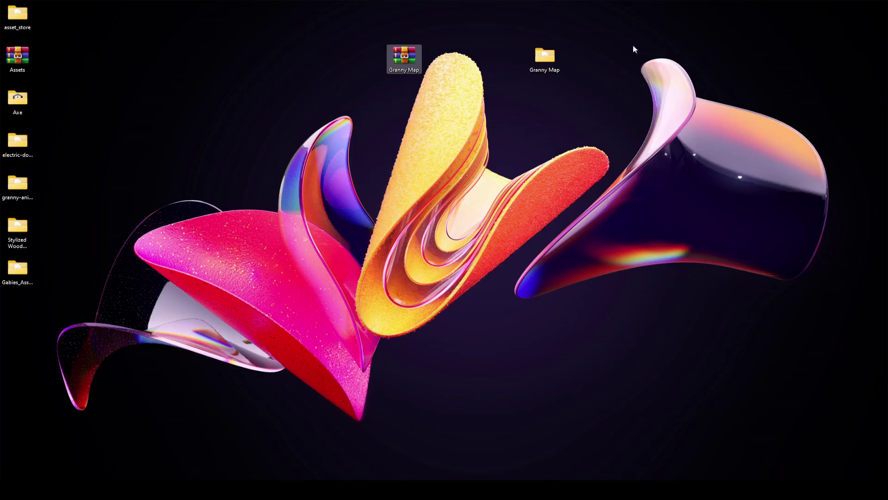
drag(618, 34, 532, 371)
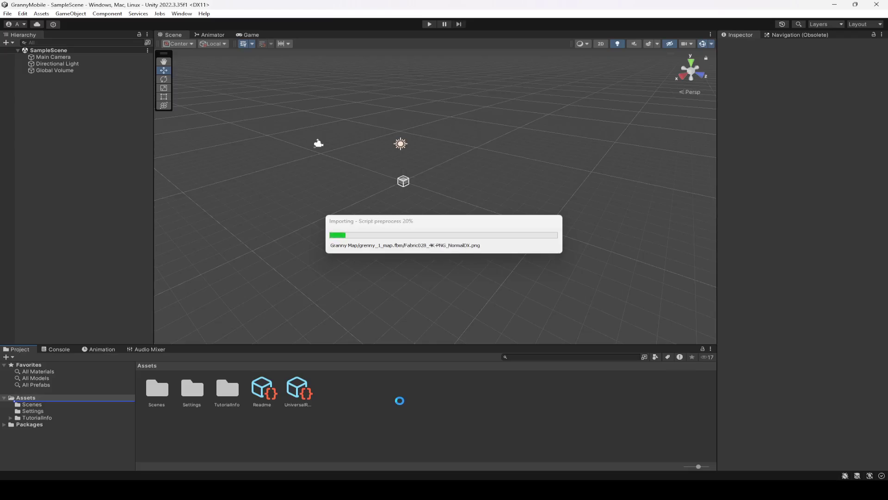
- Create a folder named Game in Assets and move the Granny Map folder into it
click(41, 398)
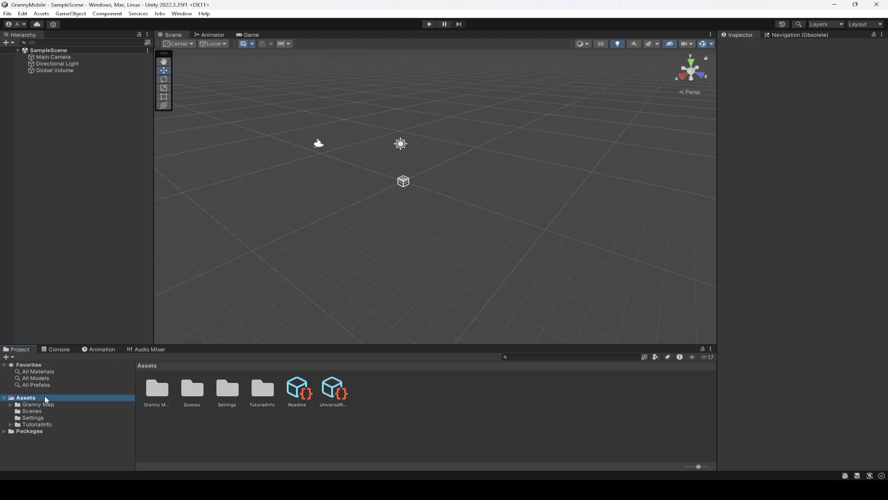
right_click(402, 431)
mouse_move(504, 186)
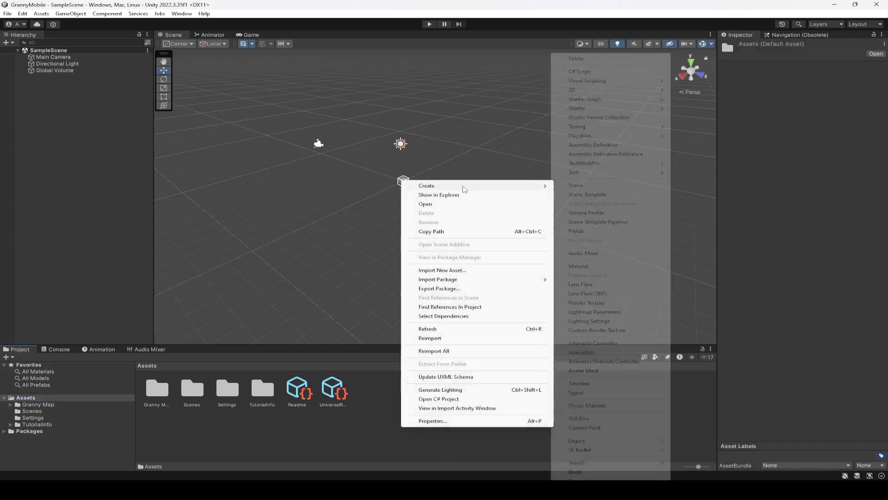
click(576, 58)
text(Game)
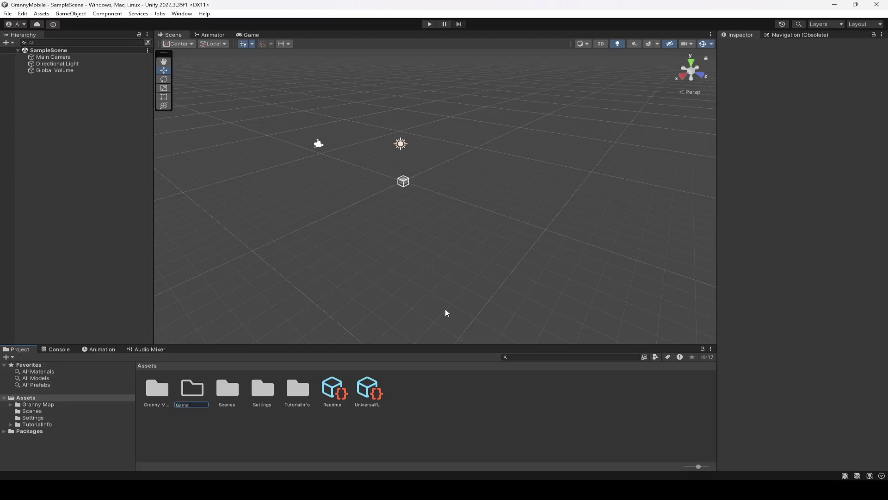
key(Return)
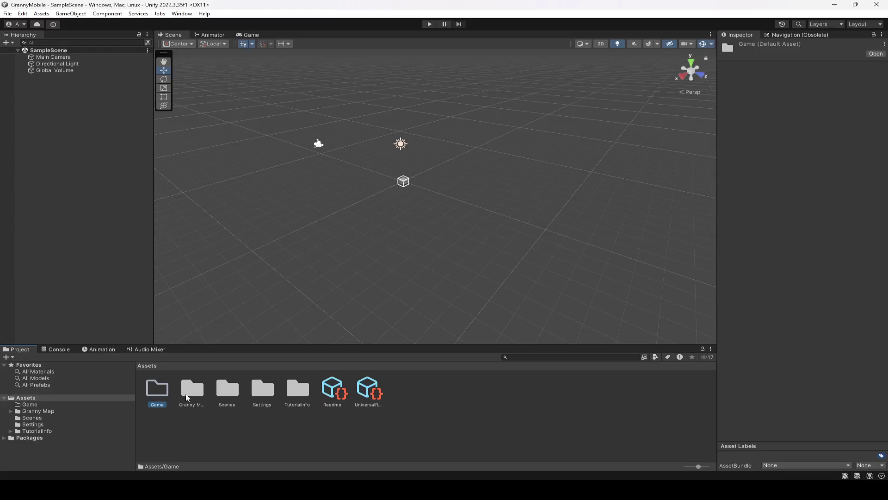
drag(191, 397, 156, 391)
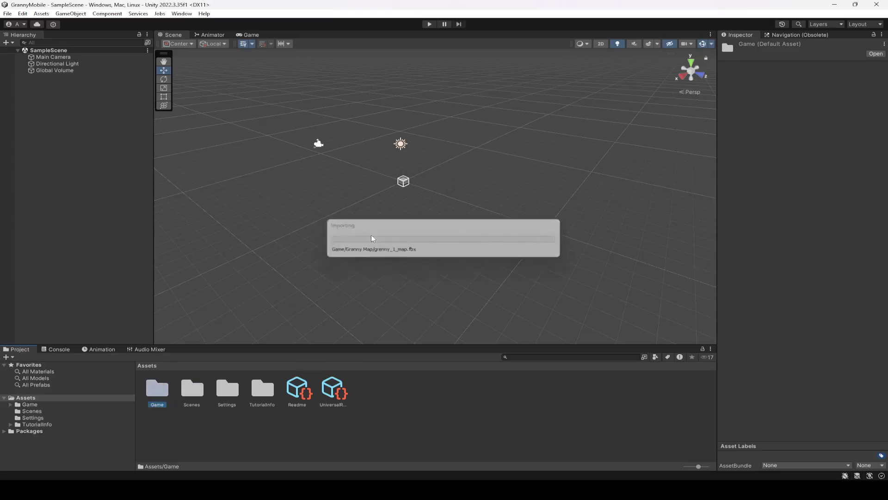
- Delete the DoorIdle and DoorOpen animation clips and the ExitDoor_002 animator controller from the Granny Map folder
double_click(165, 400)
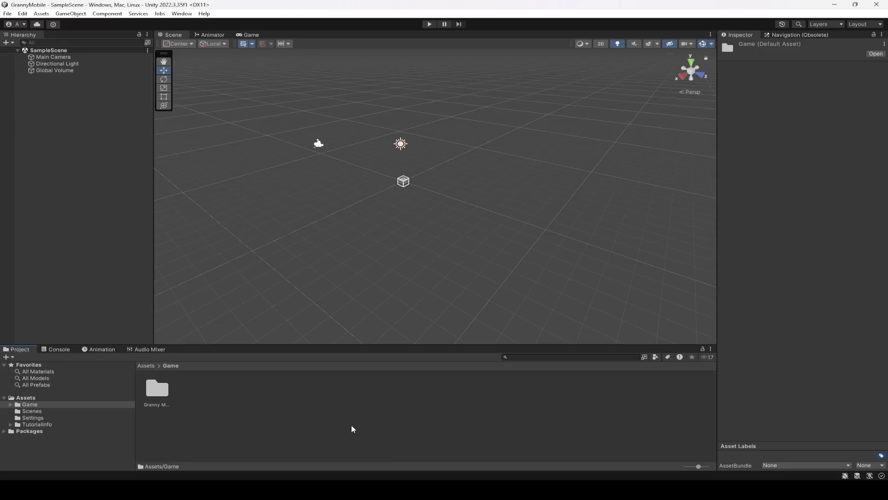
double_click(157, 390)
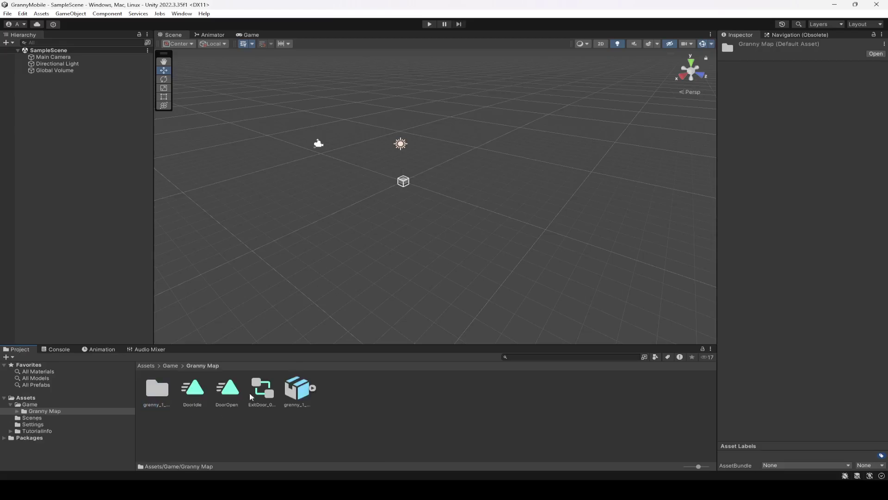
click(197, 399)
ctrl+click(227, 395)
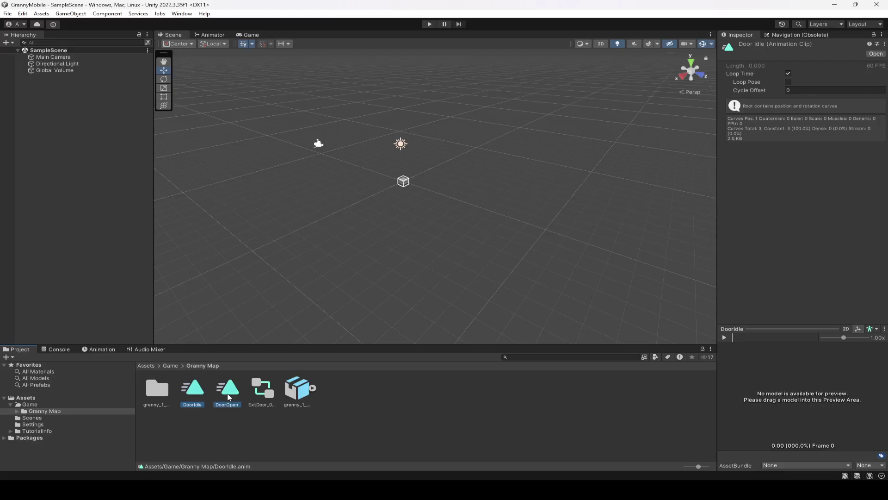
ctrl+click(257, 397)
key(Delete)
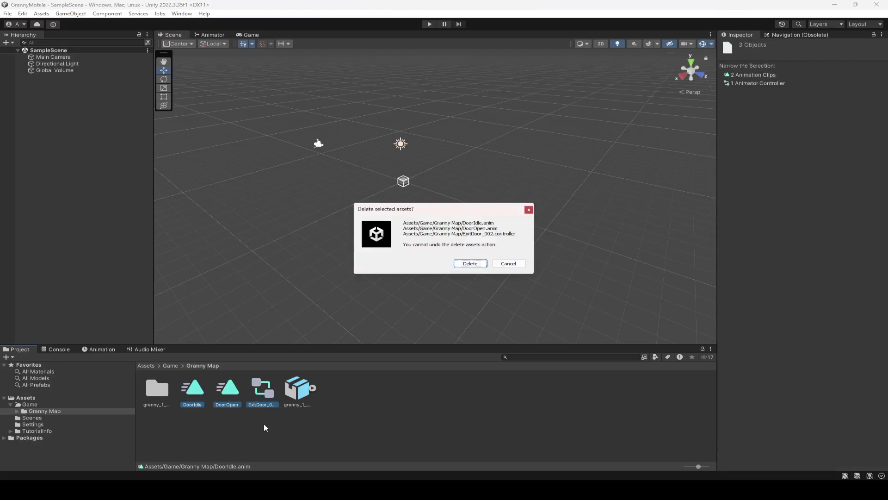
key(Return)
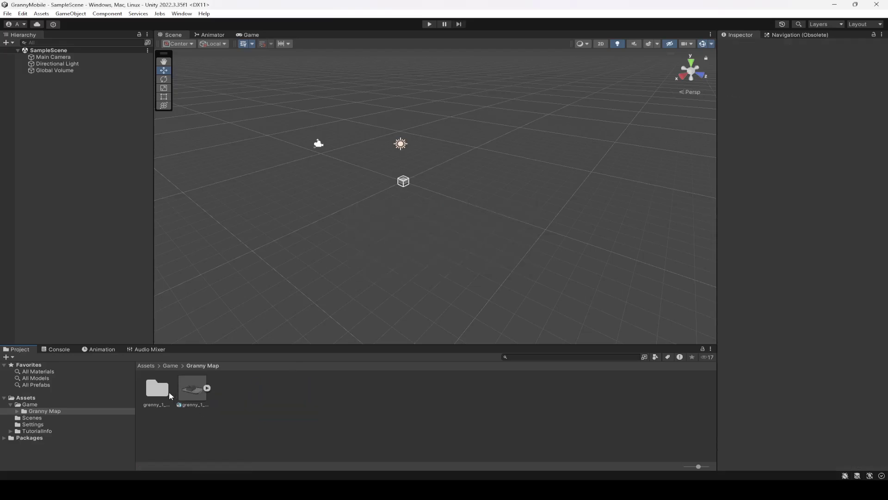
- Look through the grenny_1_map.fbm texture folder and examine the grenny_1_map model's import settings and preview
double_click(170, 394)
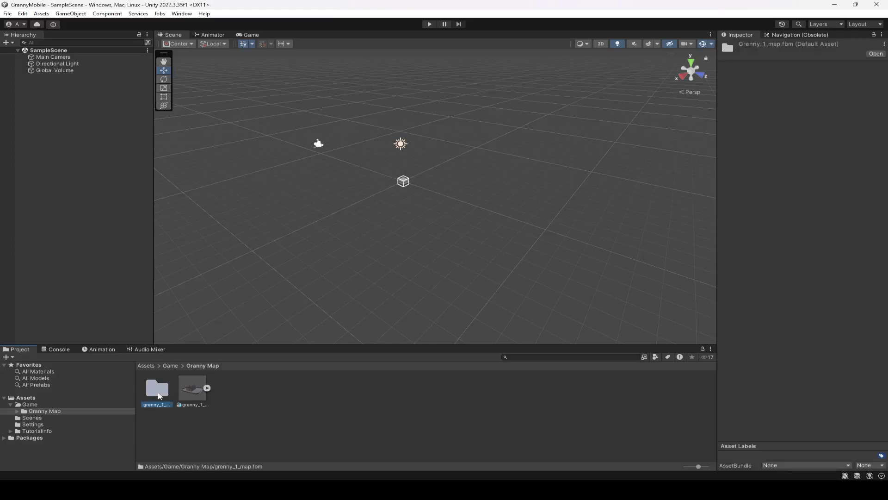
click(199, 366)
double_click(188, 398)
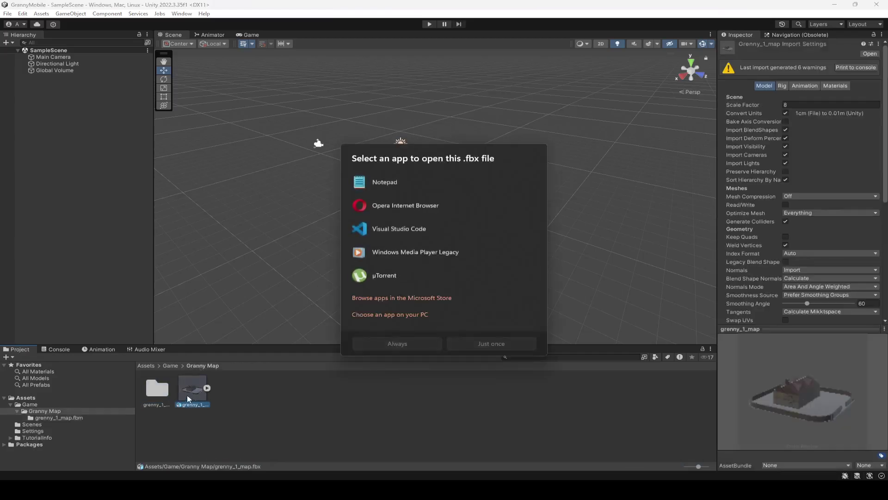
click(220, 412)
click(182, 387)
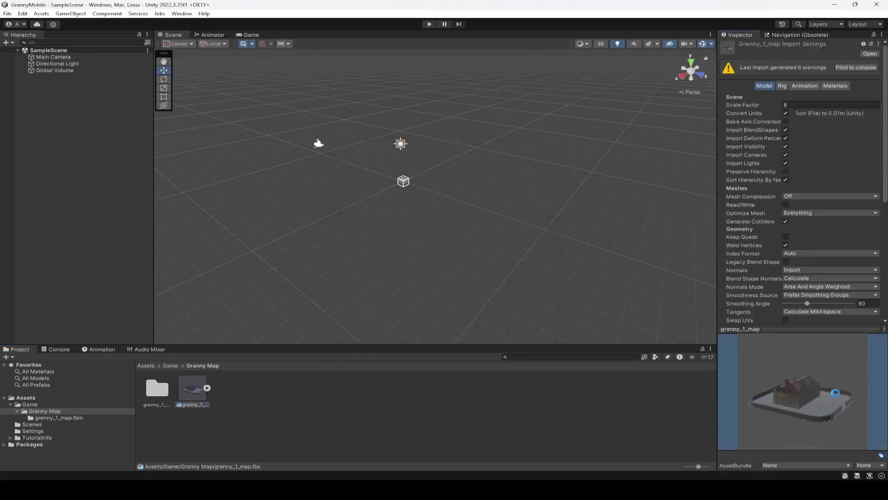
drag(797, 387, 808, 404)
scroll(807, 304, down, 5)
scroll(806, 296, up, 6)
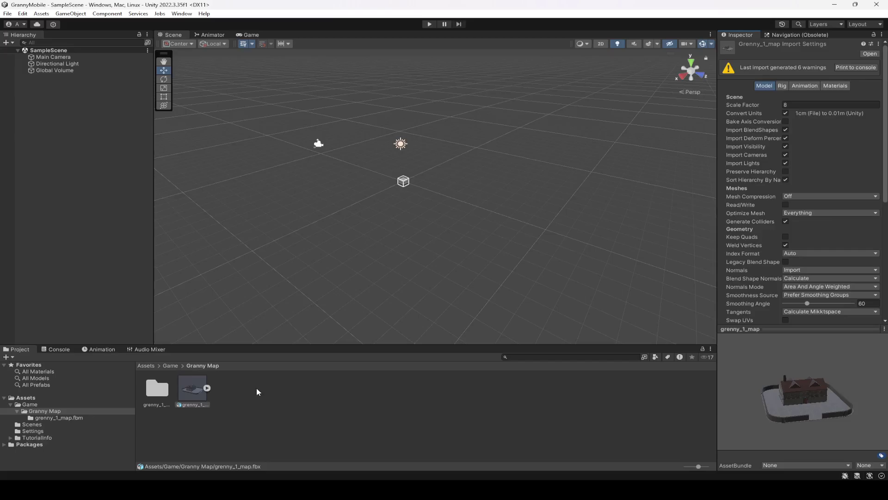
- Add the grenny_1_map model to the scene and reset its Transform
drag(195, 389, 144, 238)
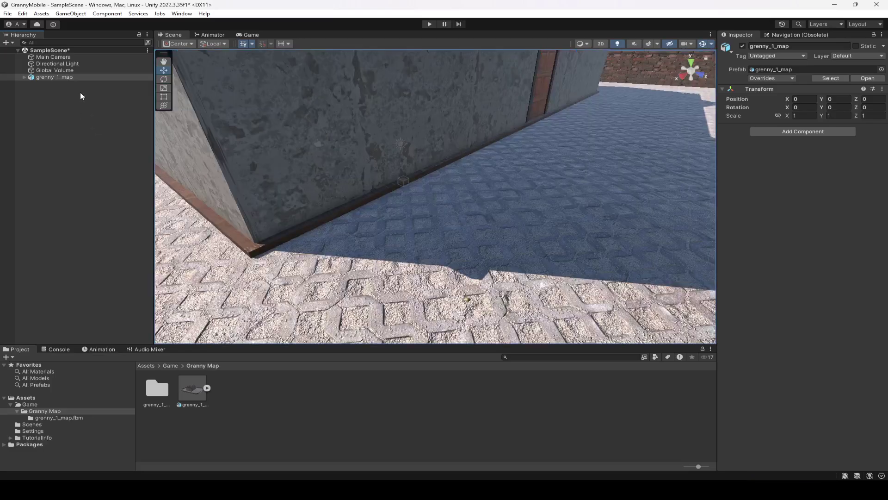
right_drag(473, 191, 758, 96)
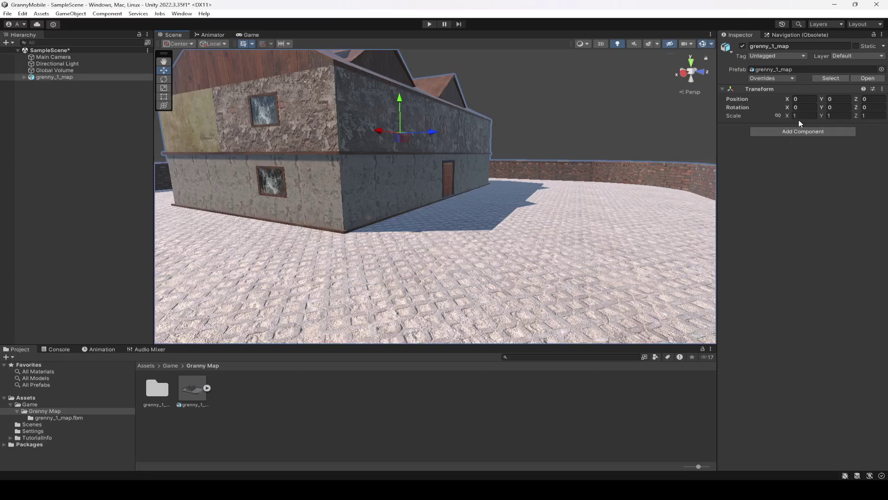
click(881, 89)
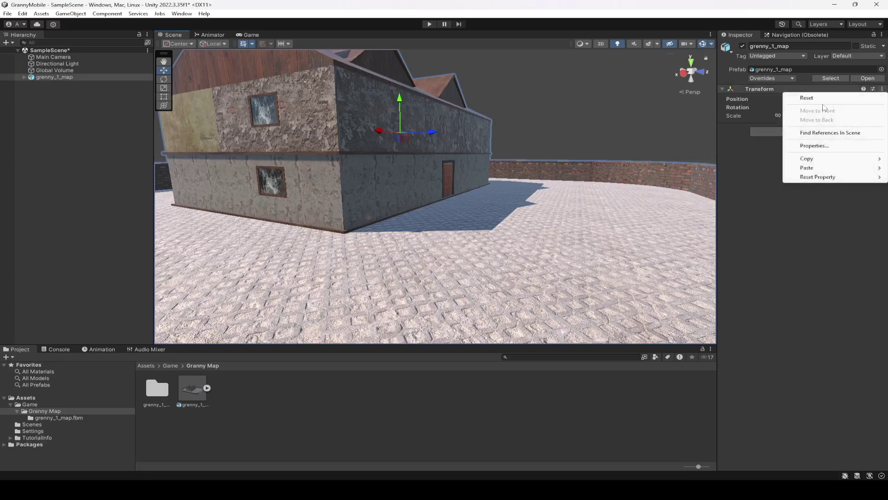
click(806, 98)
- Move the wooden crate Cube.011 across the floor to about X 0.06, Z 5.67 and save the scene
right_drag(465, 237, 640, 257)
scroll(440, 204, up, 4)
scroll(440, 204, up, 3)
scroll(460, 245, up, 3)
scroll(440, 245, up, 5)
middle_drag(640, 256, 544, 255)
alt+drag(544, 259, 377, 198)
click(376, 179)
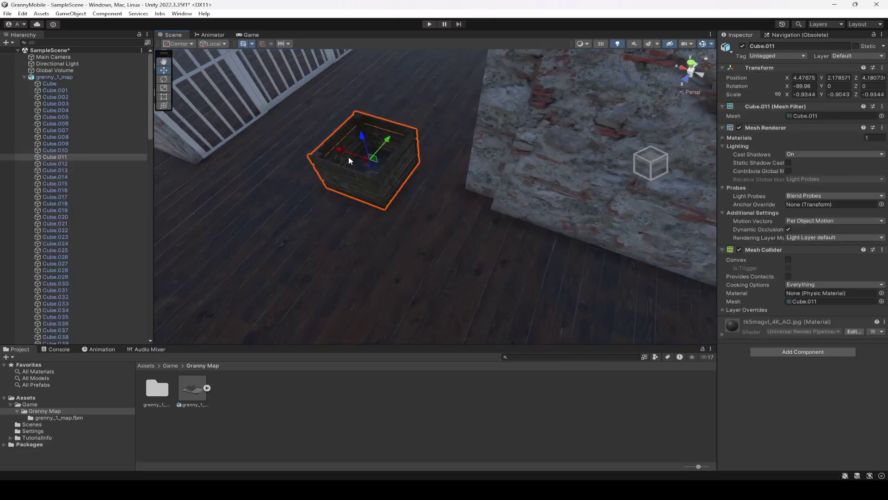
drag(348, 161, 550, 187)
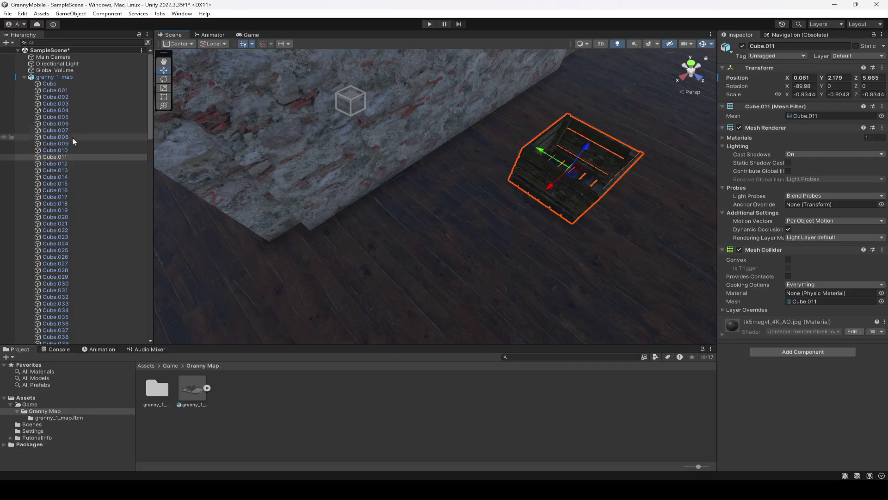
click(24, 77)
key(ctrl+s)
click(68, 113)
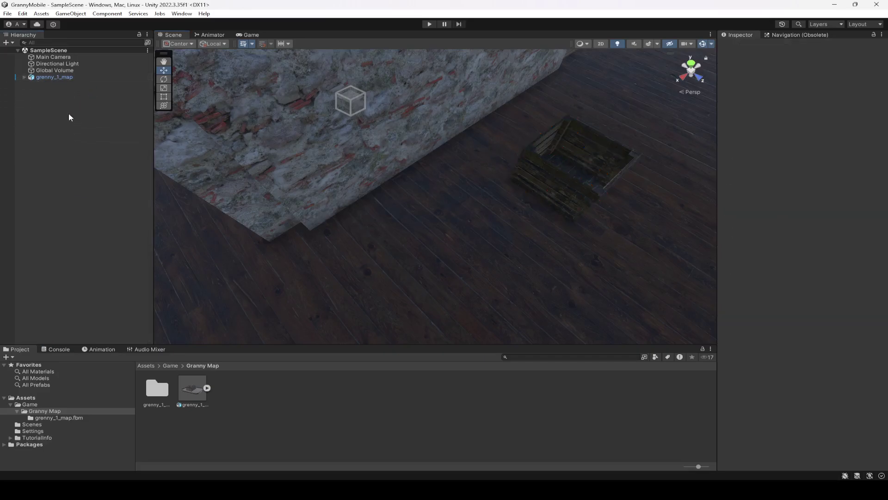
- Examine the barred cell door as a separate object of the map, then clear the selection
right_drag(416, 216, 359, 113)
key(w)
click(359, 114)
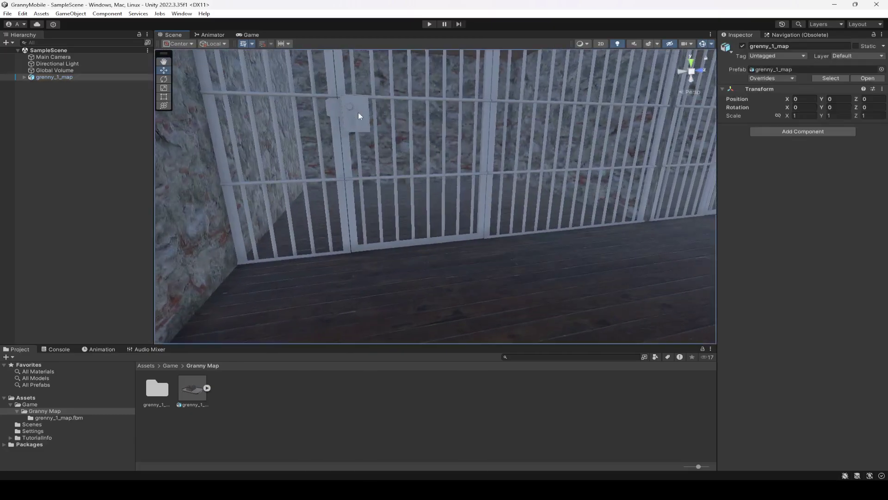
click(359, 112)
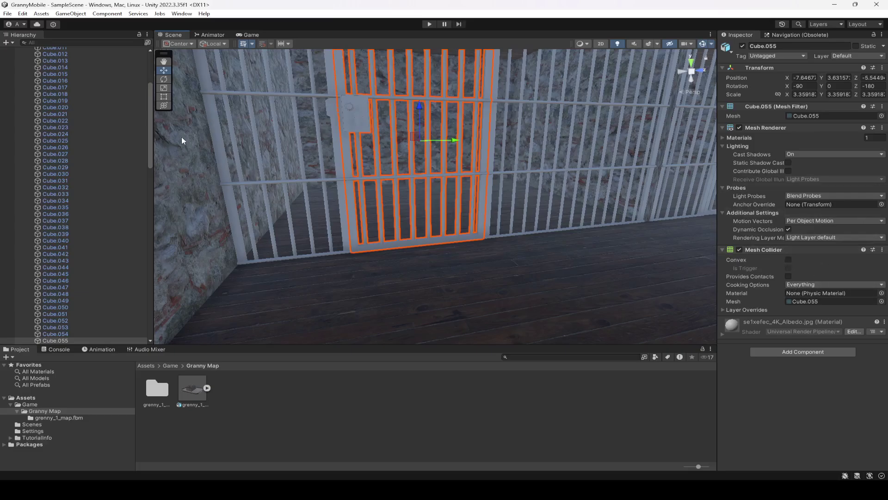
drag(151, 157, 110, 70)
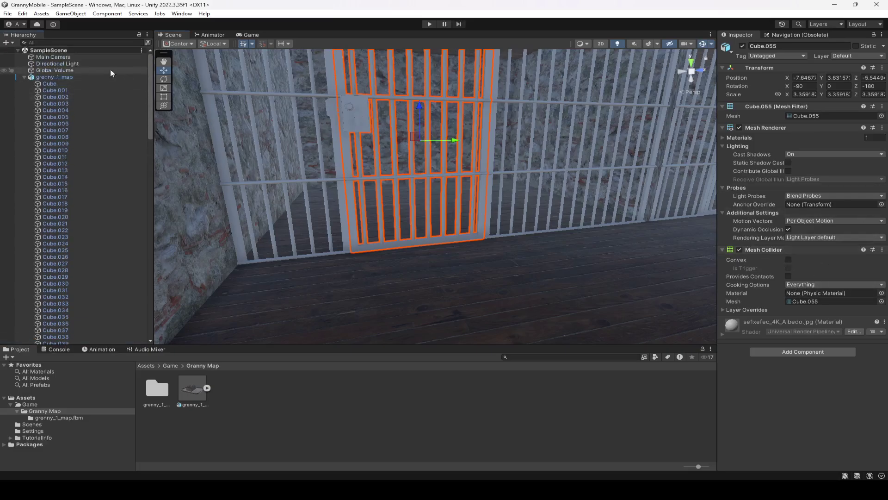
click(24, 76)
click(70, 96)
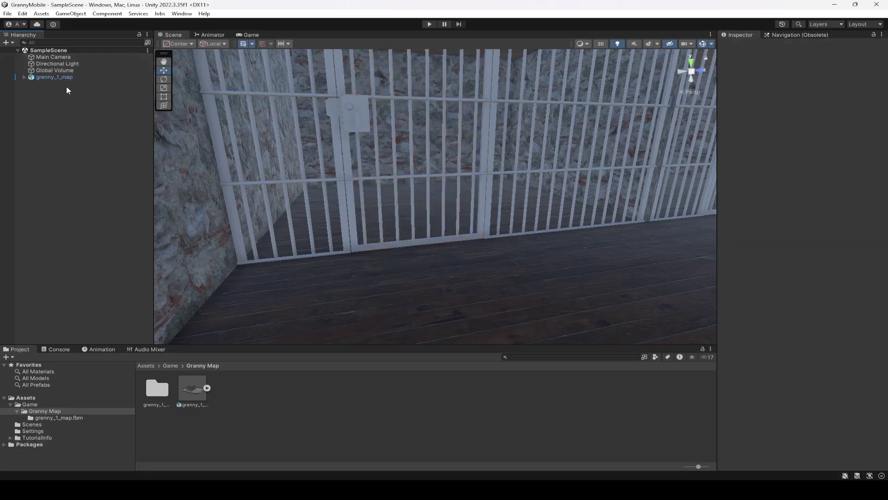
click(54, 77)
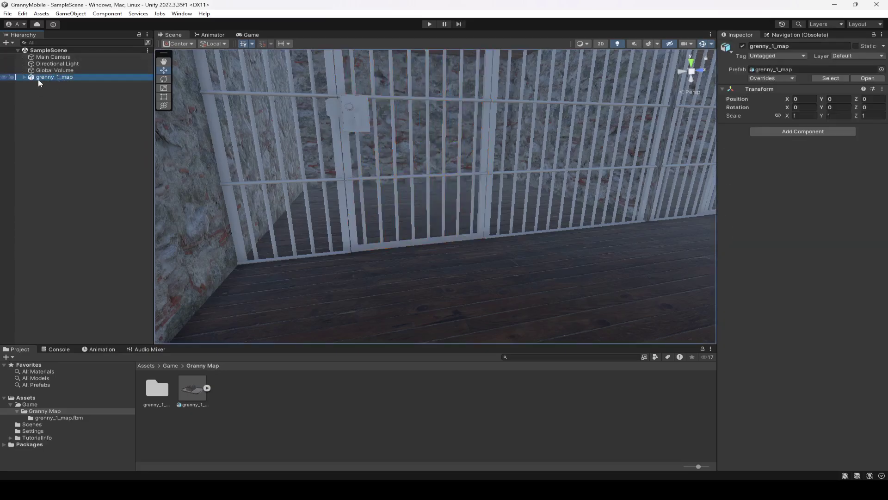
right_click(44, 78)
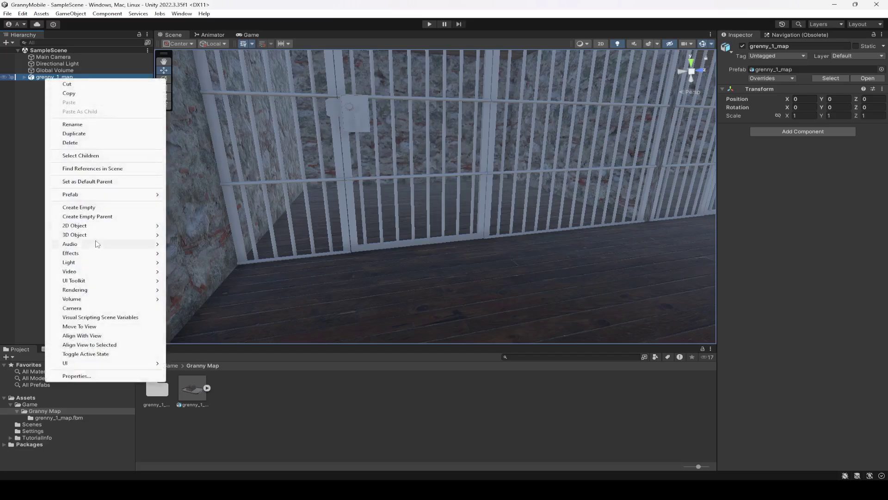
click(35, 85)
- Group grenny_1_map, Global Volume and Directional Light under a new empty parent named Environment and save the scene
click(55, 78)
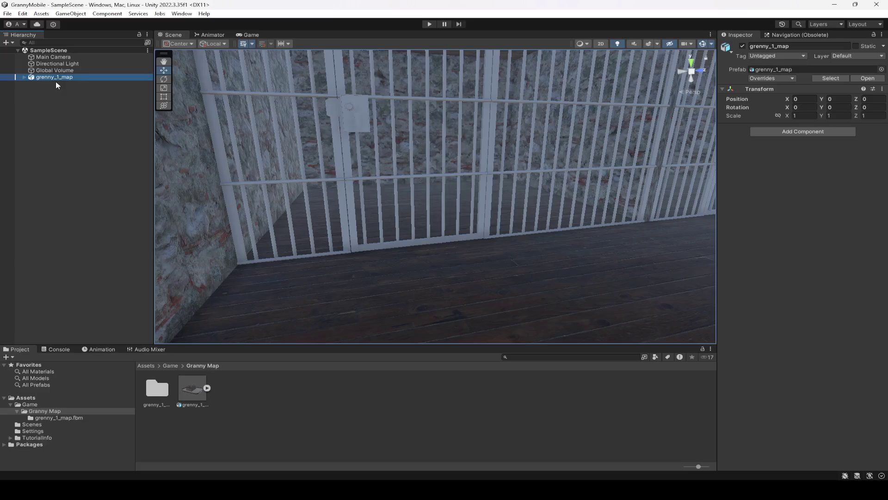
ctrl+click(65, 71)
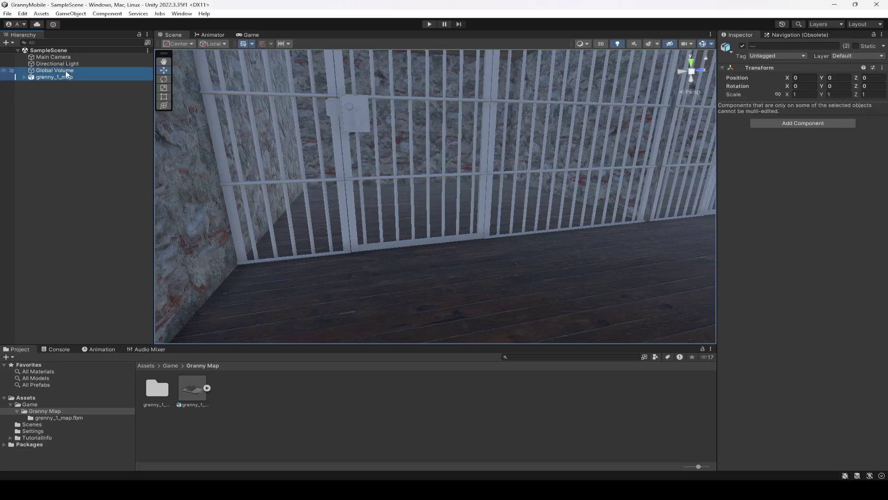
ctrl+click(67, 64)
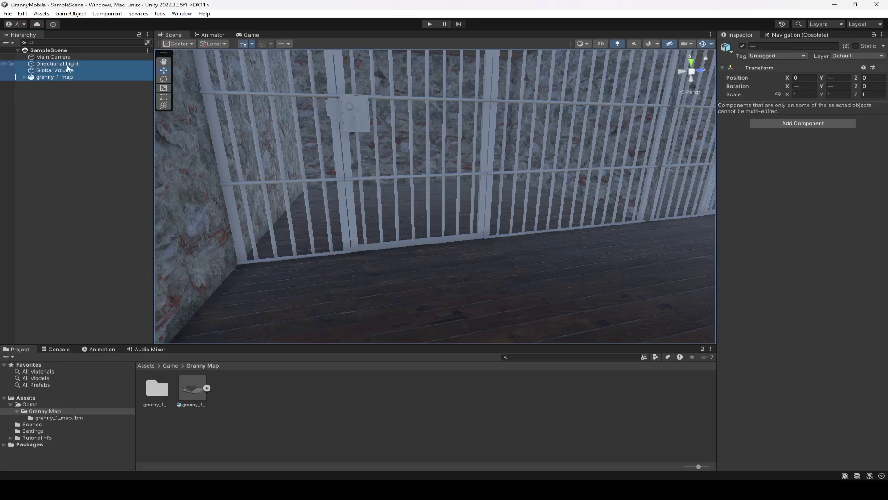
right_click(67, 65)
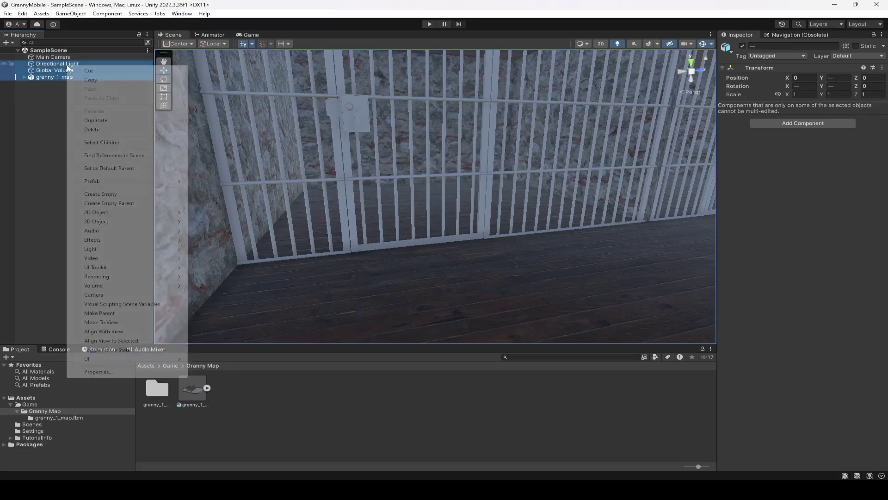
click(100, 204)
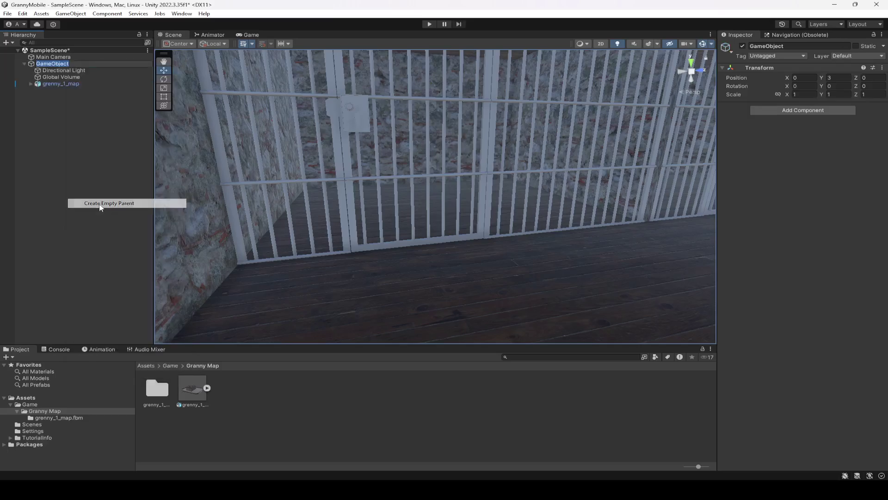
text(Environment)
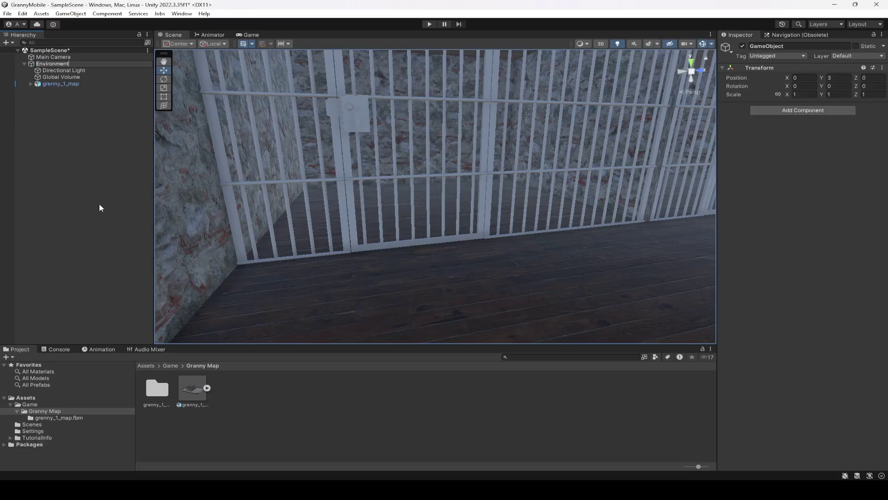
key(Return)
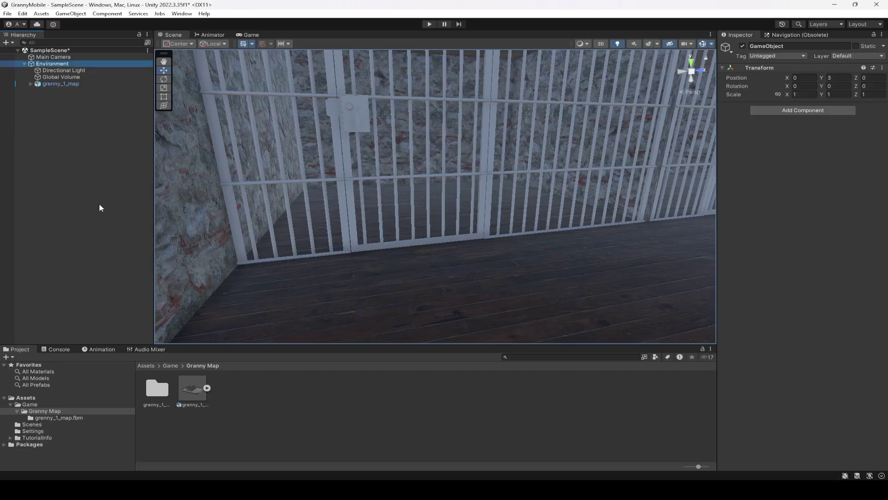
key(ctrl+s)
click(25, 64)
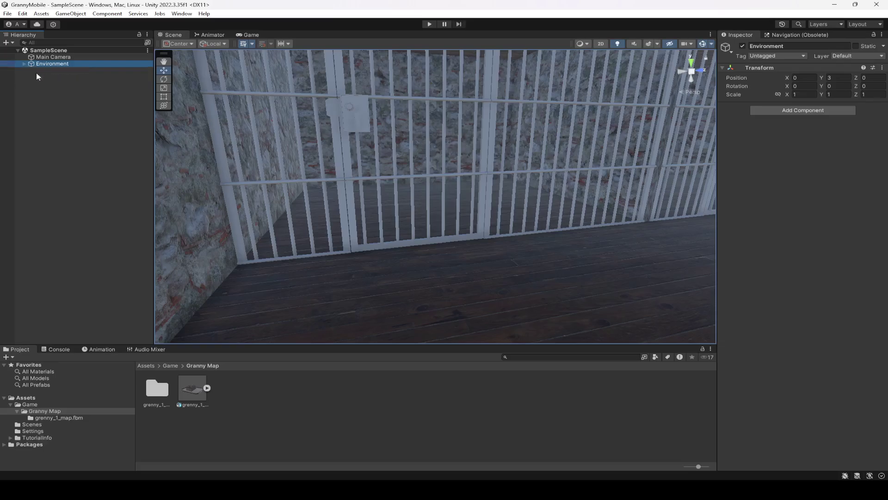
click(68, 101)
right_drag(322, 201, 437, 288)
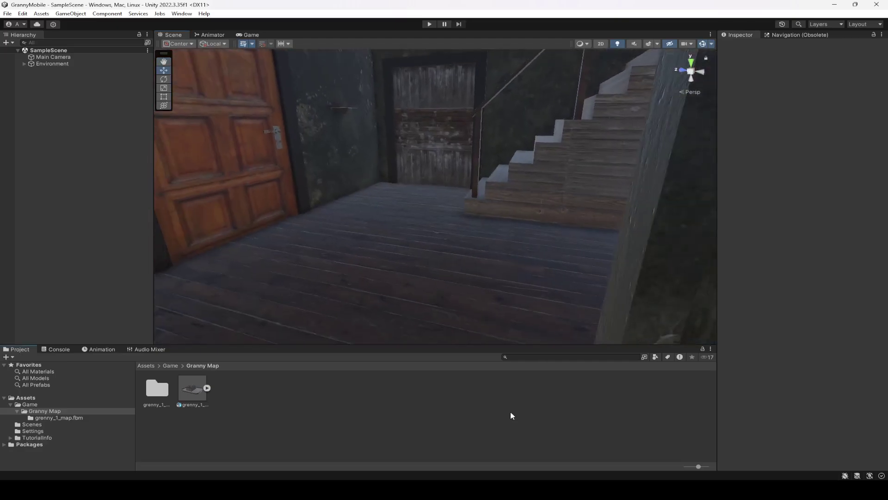